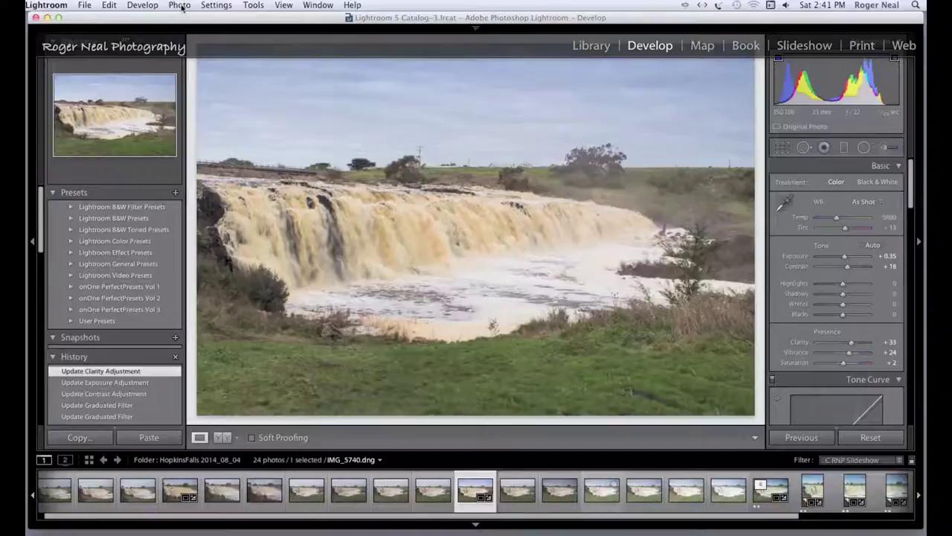
Make three virtual copies of IMG_5740 (Copy 1, 2, 3) with Cmd+', giving 27 photos
click(180, 5)
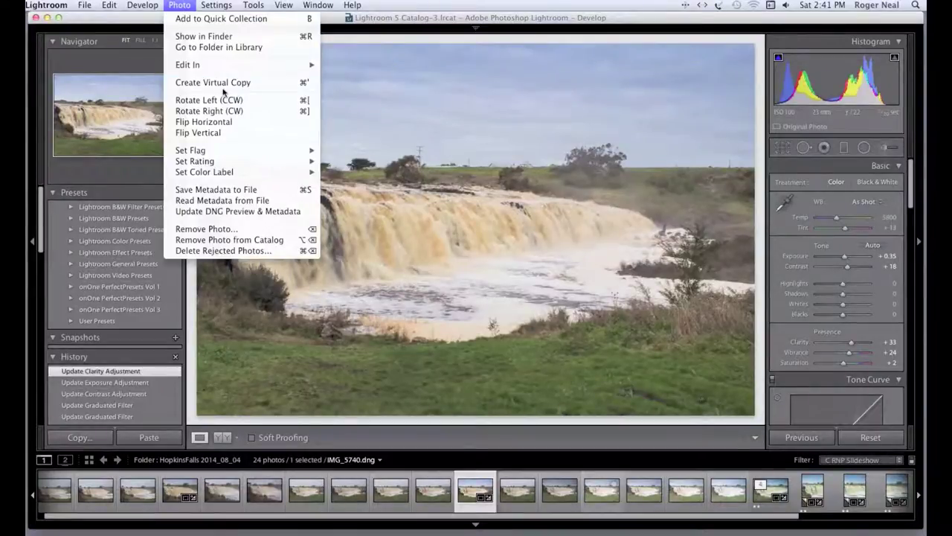
key(Escape)
key(super+apostrophe)
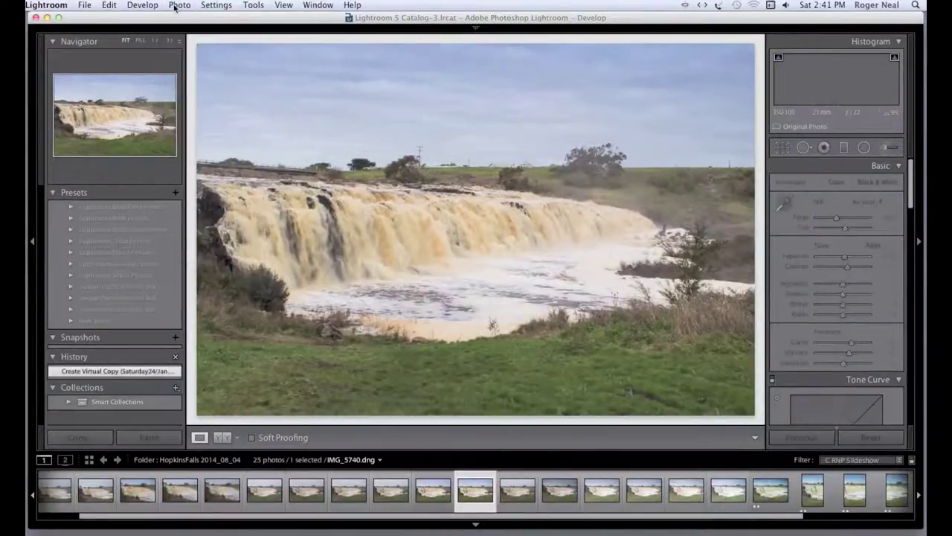
click(179, 6)
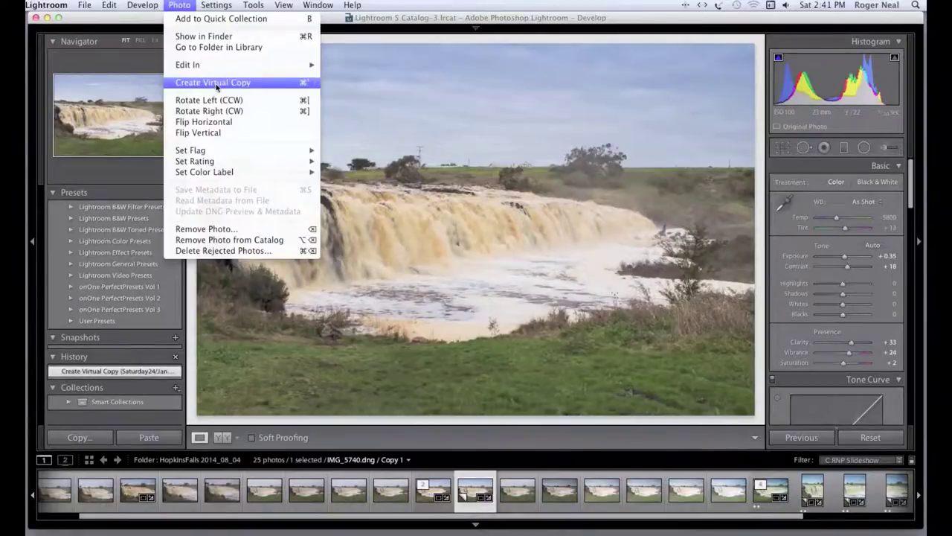
key(Escape)
key(super+apostrophe)
click(179, 5)
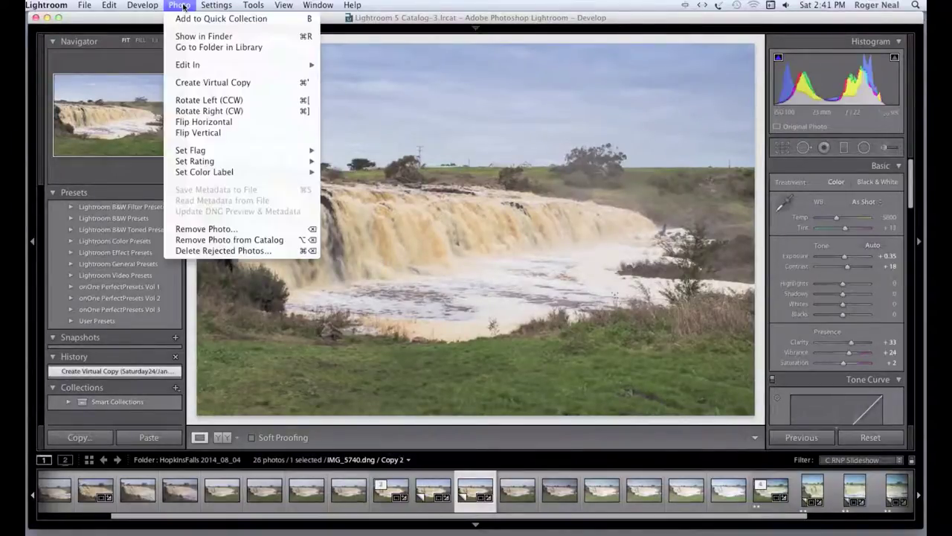
click(226, 83)
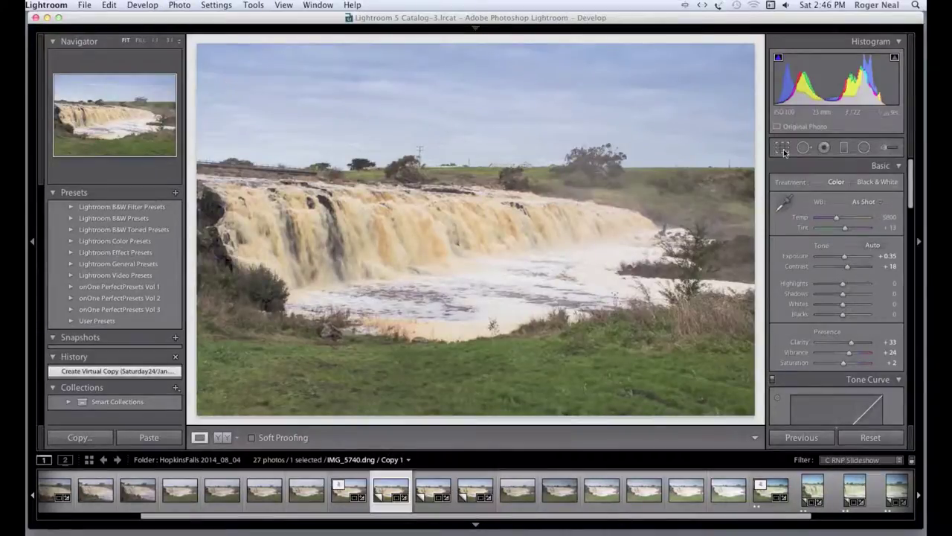
click(782, 149)
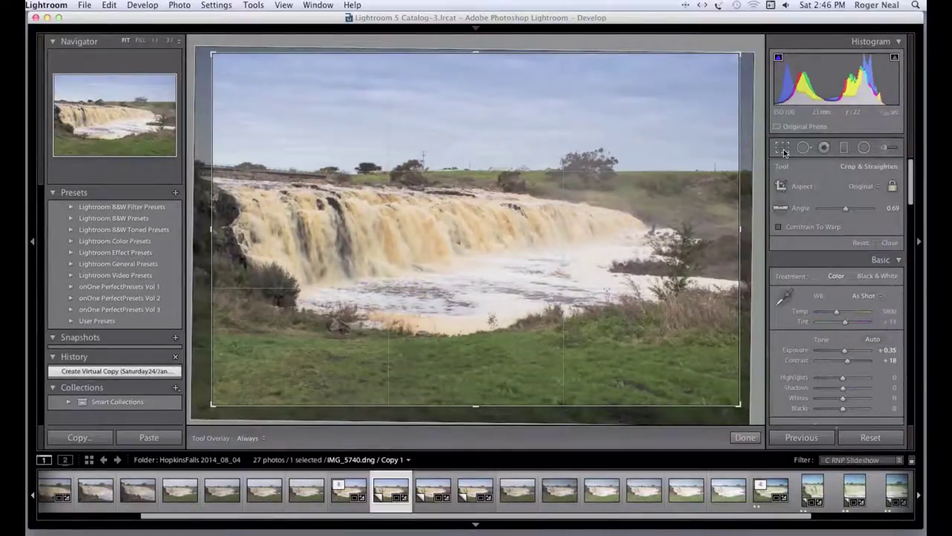
Crop Copy 1 to a tall portrait slice around the waterfall's left side
click(781, 186)
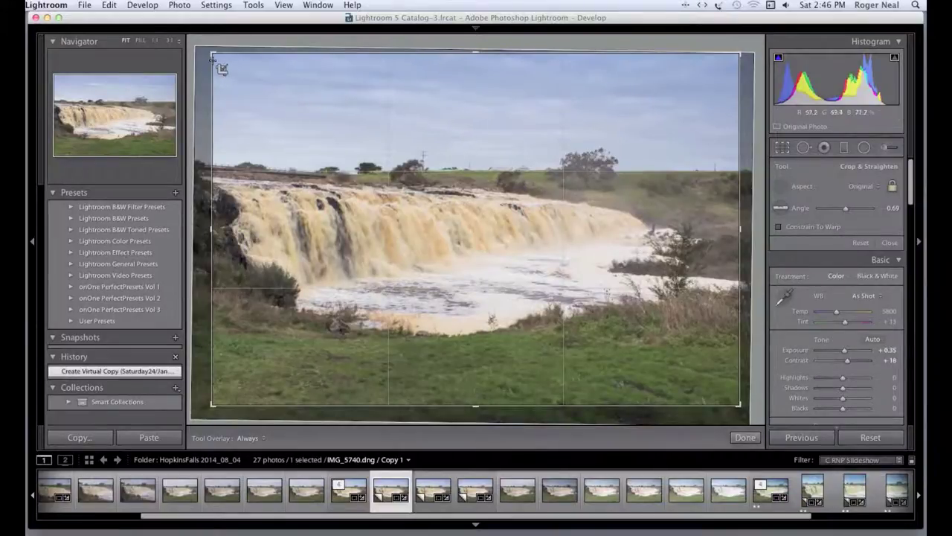
drag(214, 55, 529, 410)
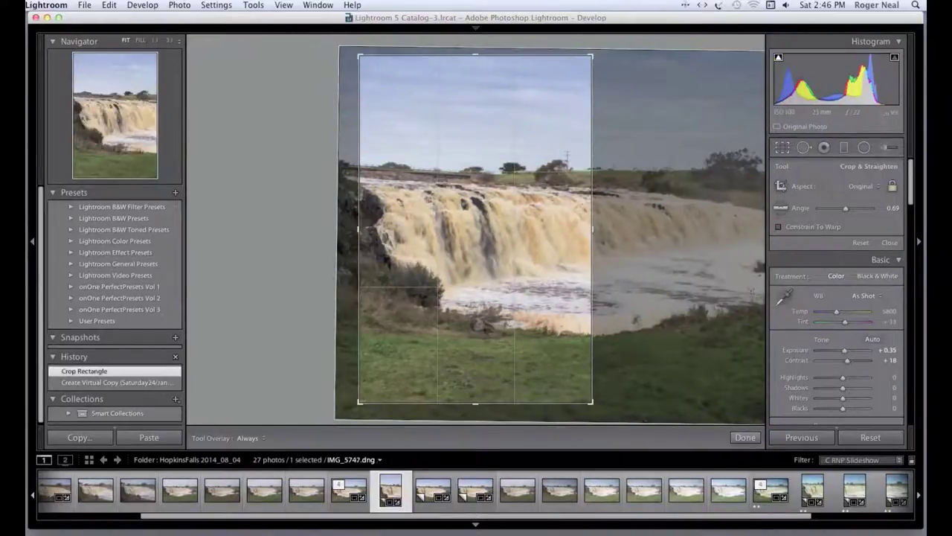
click(434, 491)
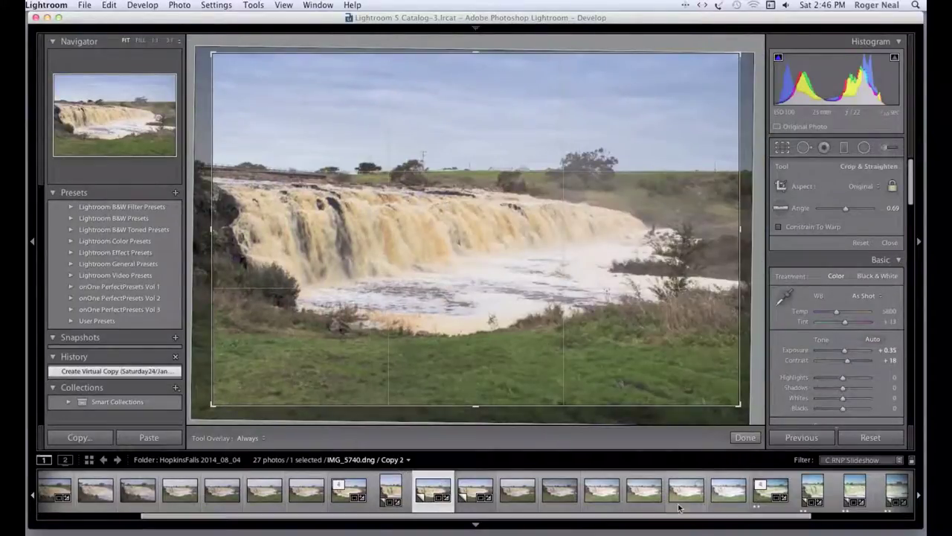
click(783, 186)
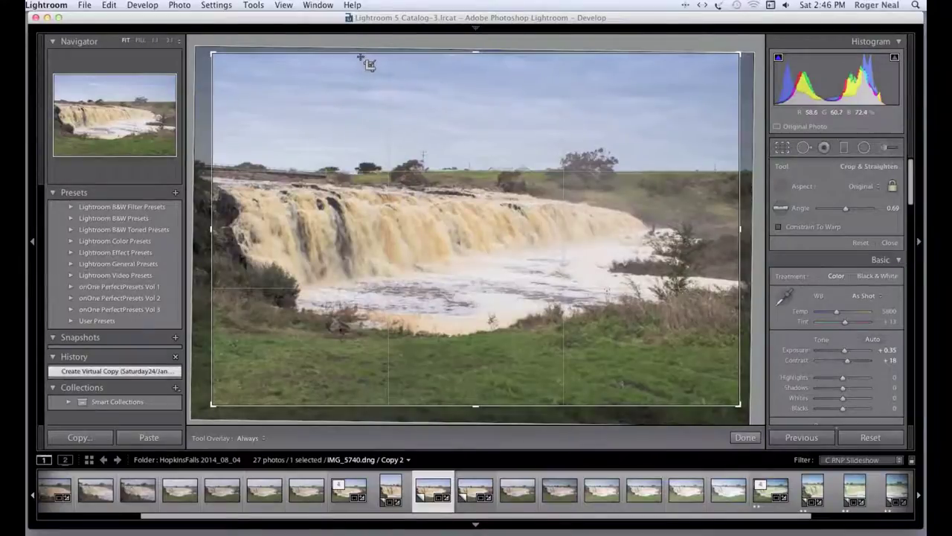
Draw a portrait crop around the centre of the falls on Copy 2
drag(360, 55, 632, 411)
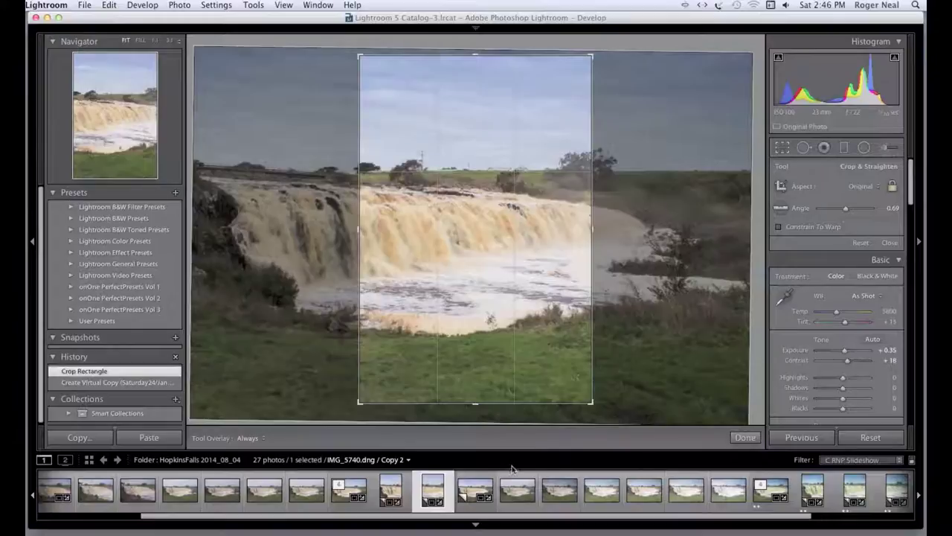
click(479, 482)
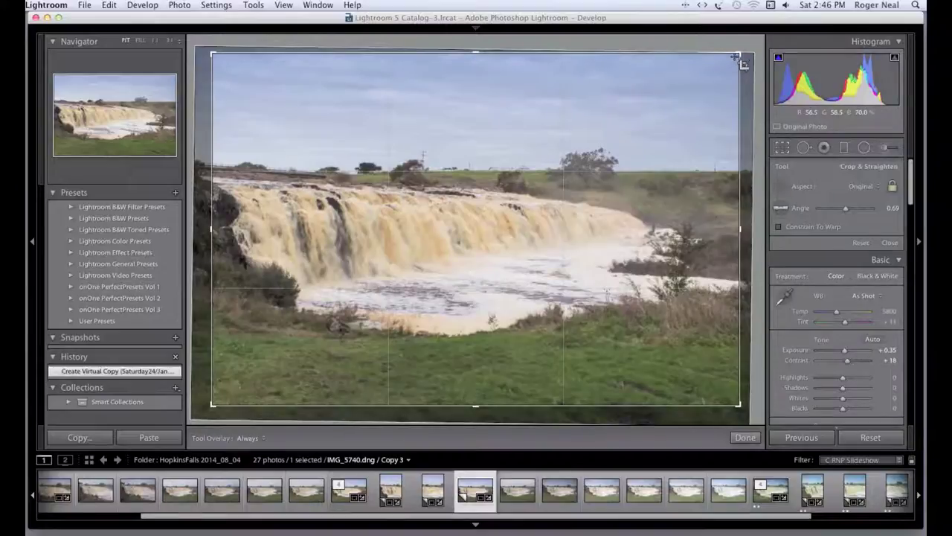
Crop Copy 3 to a narrow portrait slice of the waterfall's right side
drag(737, 64, 457, 410)
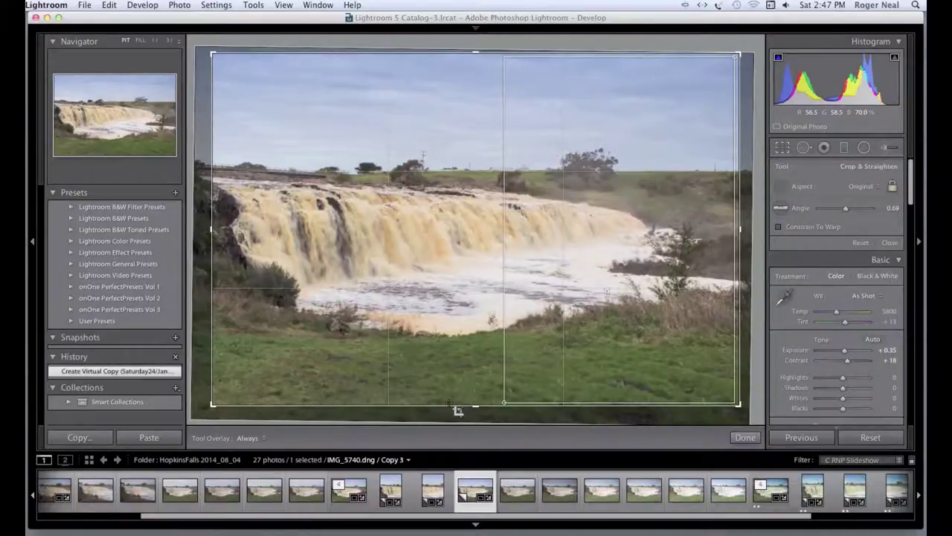
drag(457, 410, 456, 410)
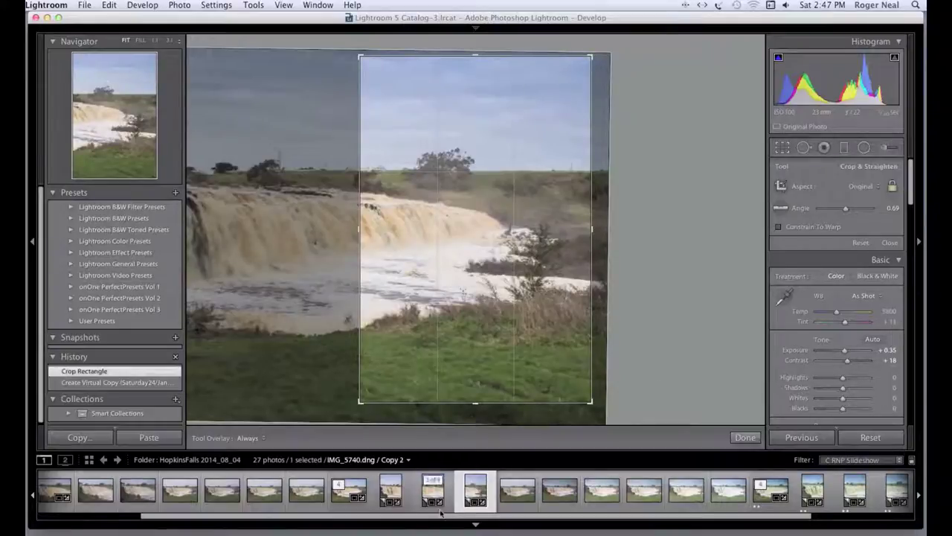
click(378, 509)
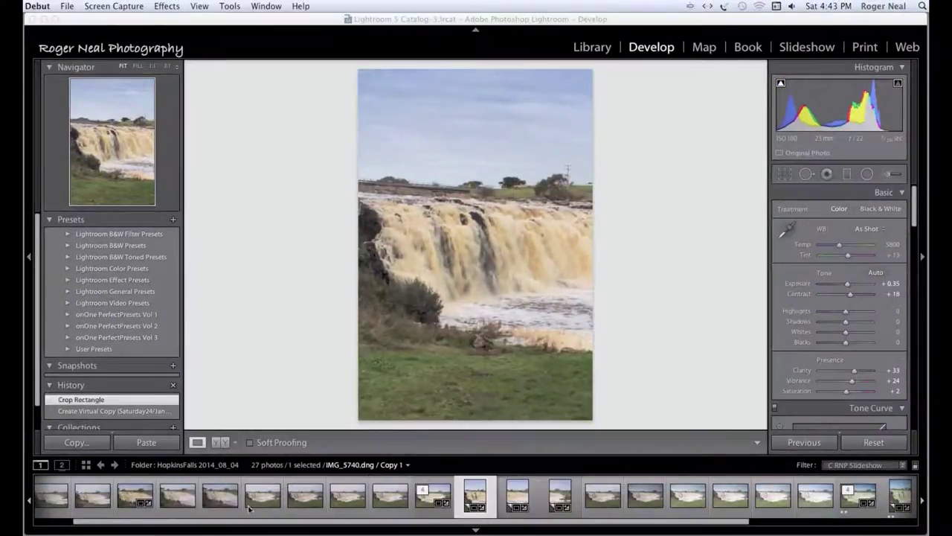
click(248, 17)
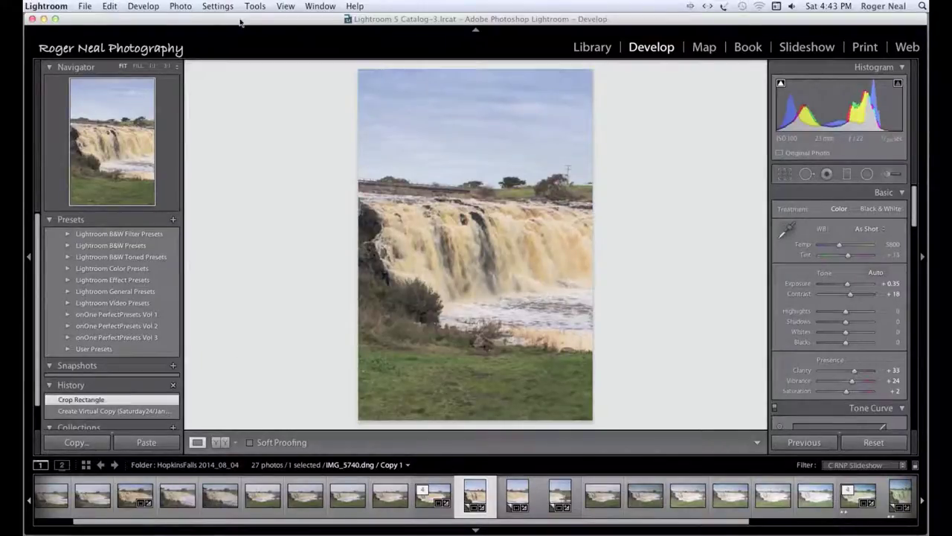
In the Print module, set the page to A4 paper in landscape orientation
click(863, 48)
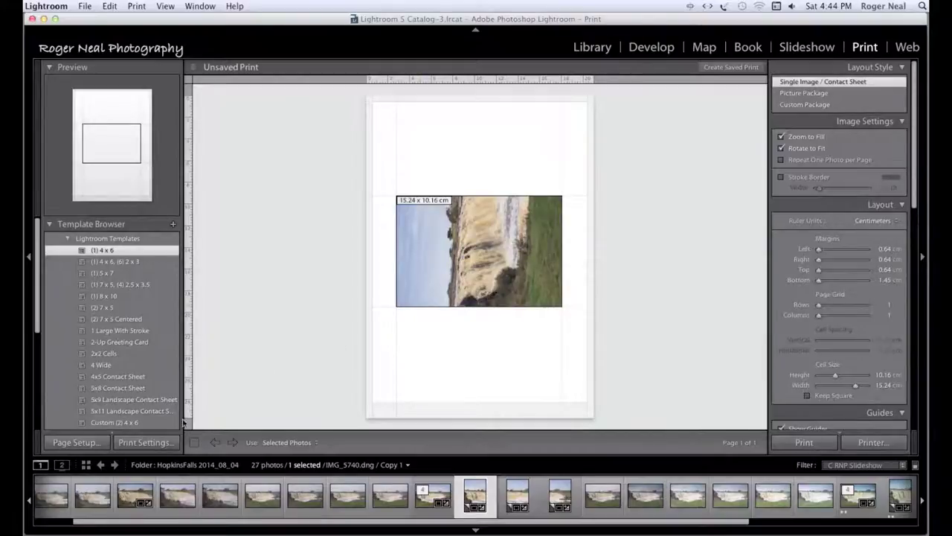
click(86, 445)
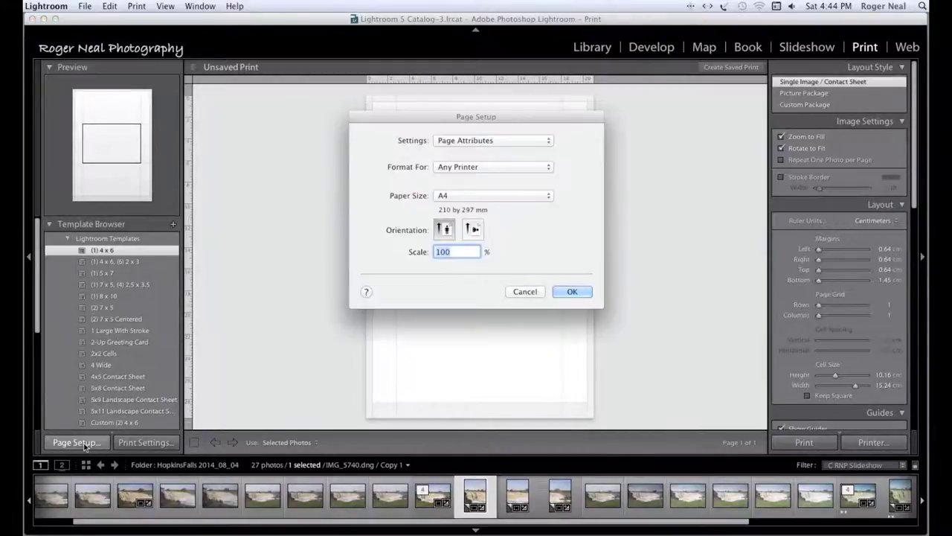
click(471, 197)
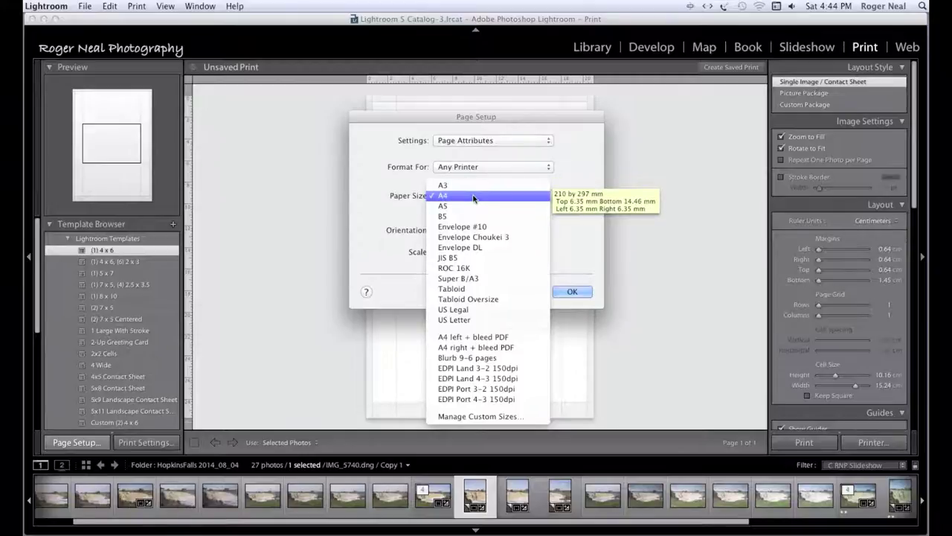
click(473, 196)
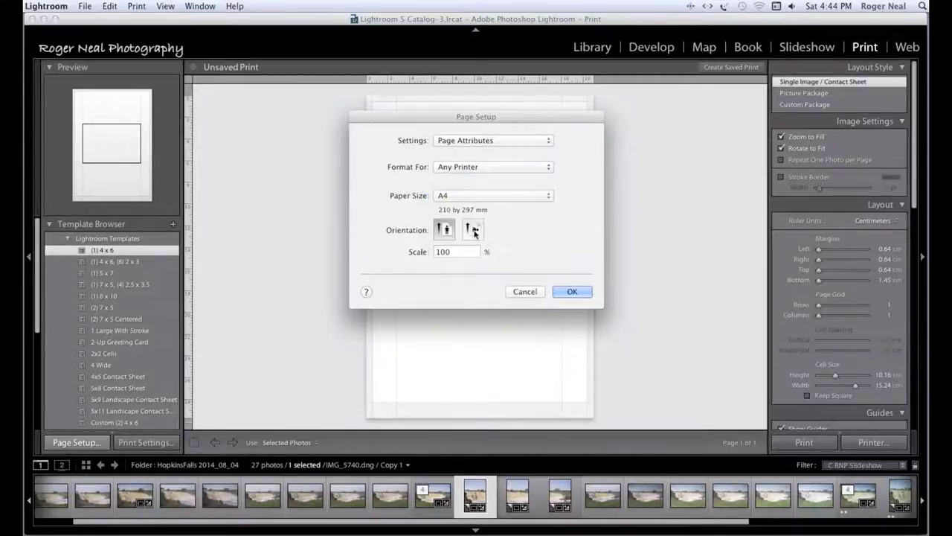
click(473, 230)
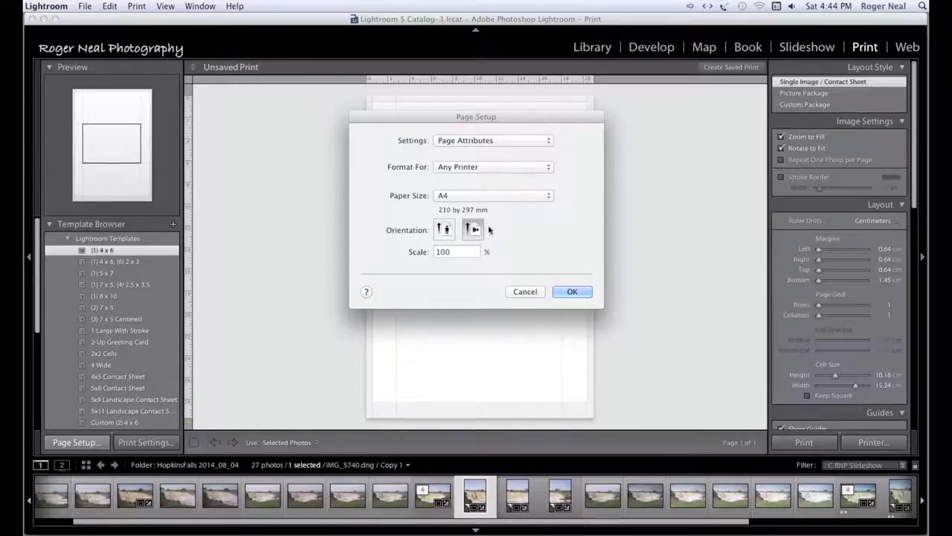
click(572, 292)
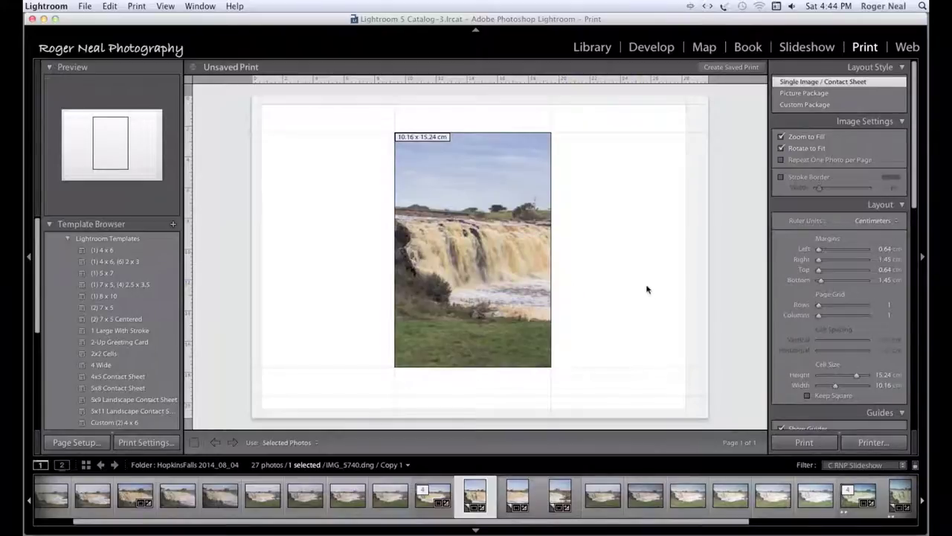
scroll(38, 299, down, 8)
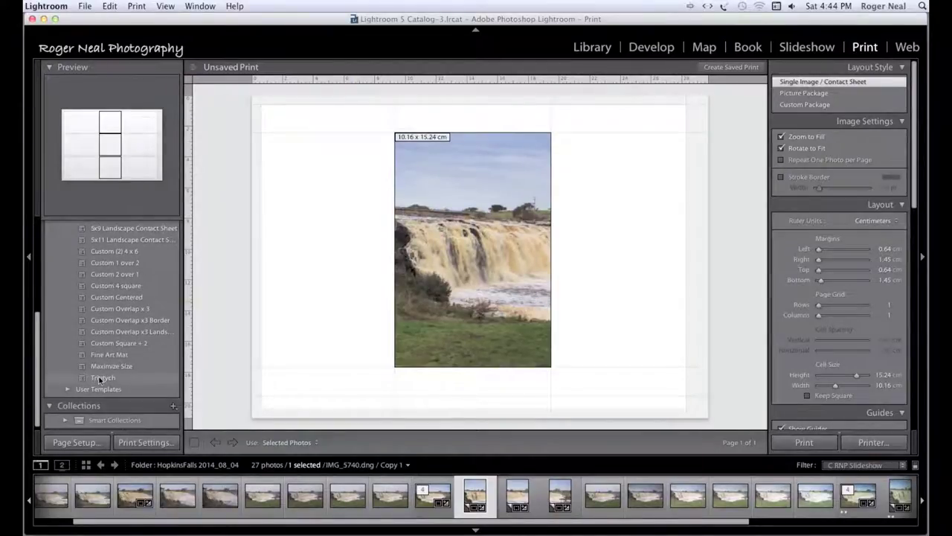
Apply the Triptych template and set the page grid to 1 row by 3 columns
click(100, 377)
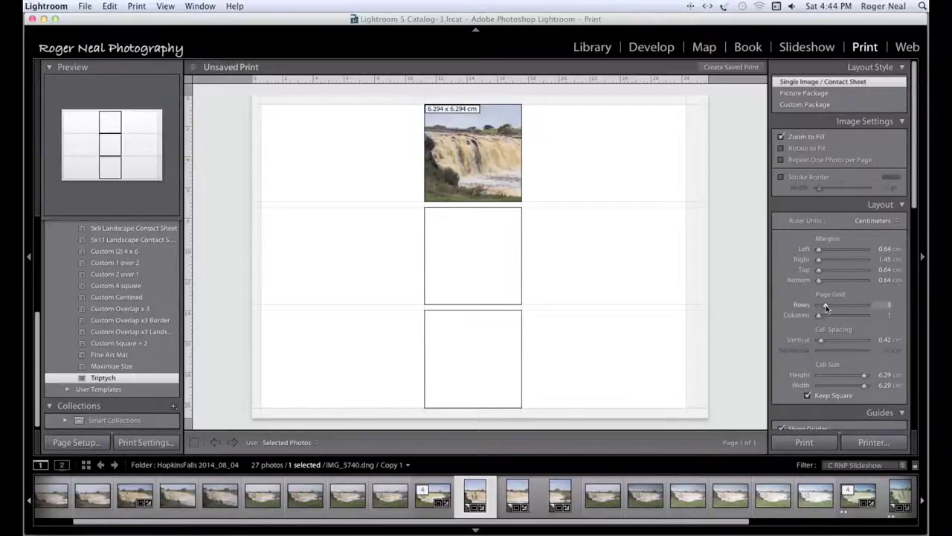
drag(825, 308, 818, 308)
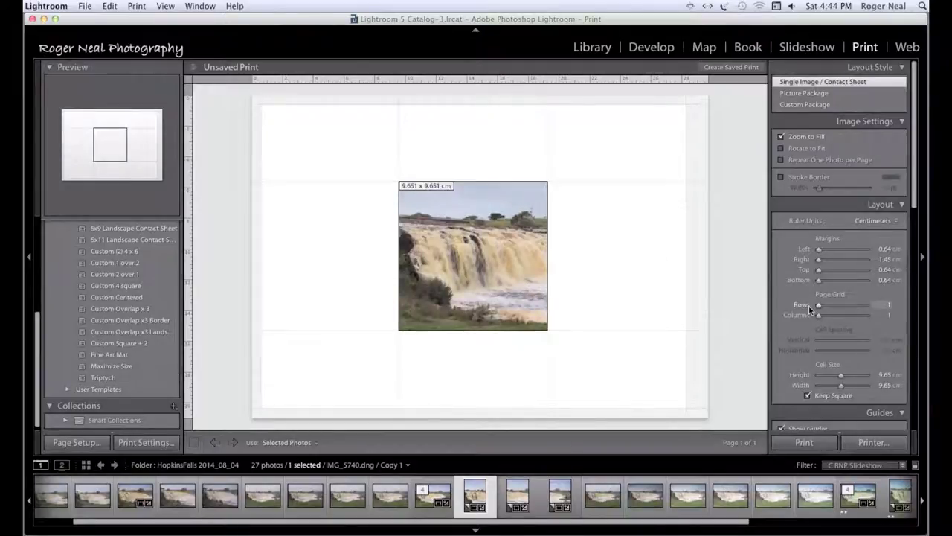
drag(820, 318, 825, 317)
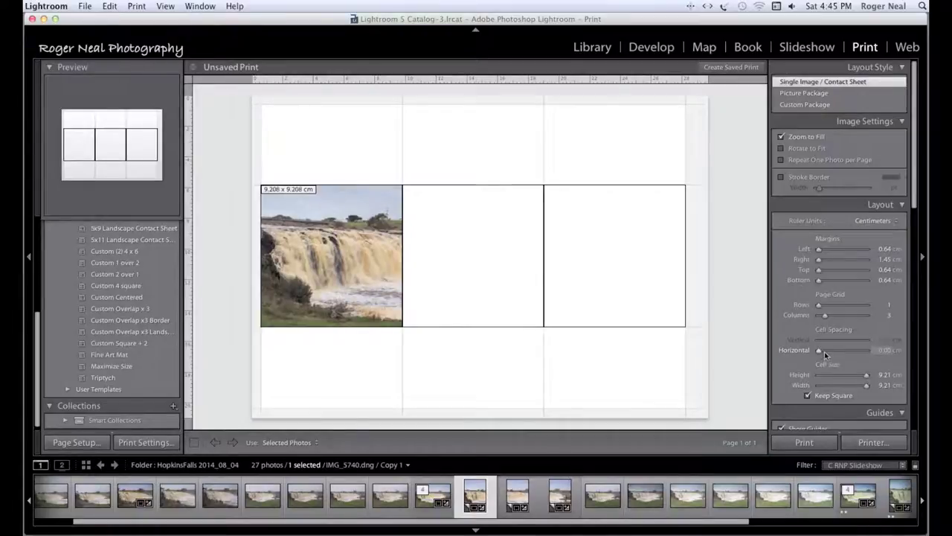
Set horizontal cell spacing to 0.5 cm and stretch the cells to 8.87 × 19.72 cm
click(883, 350)
text(0)
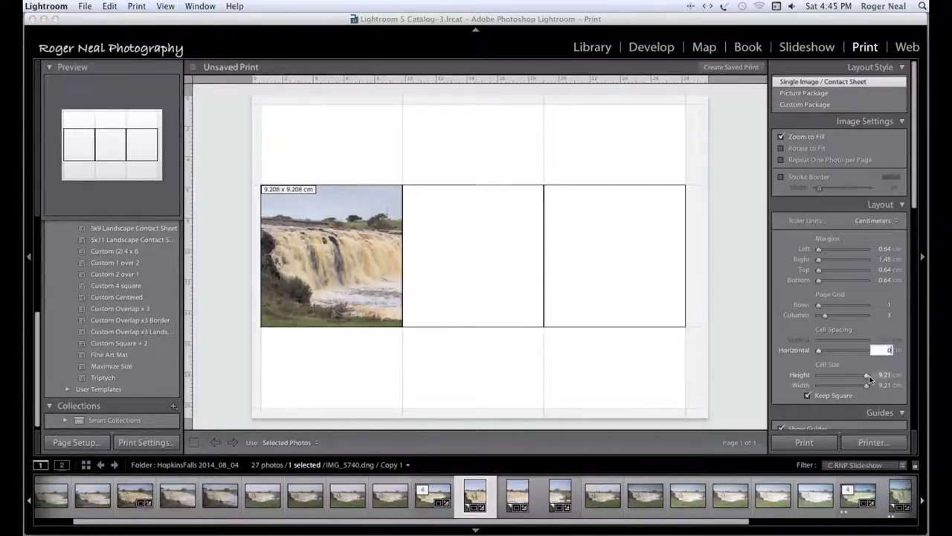
text(.5)
key(Return)
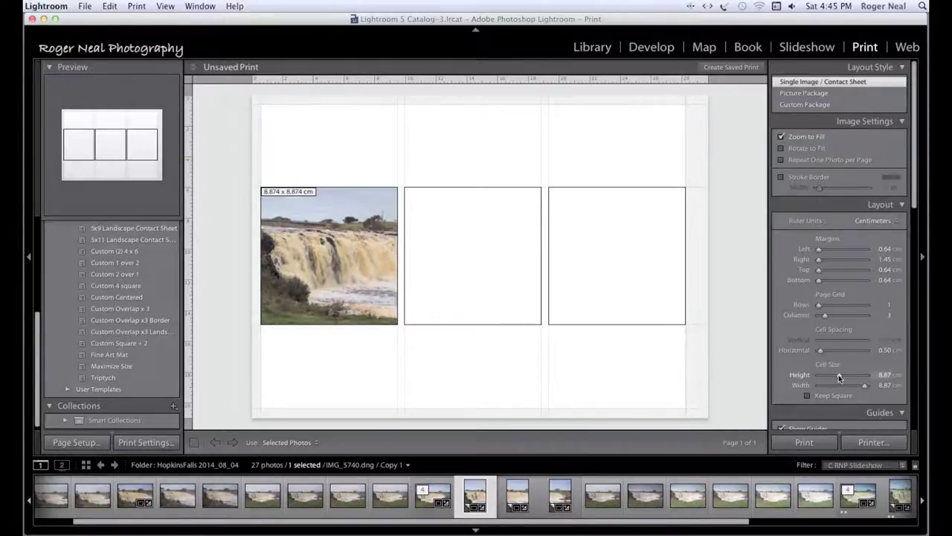
drag(839, 374, 866, 372)
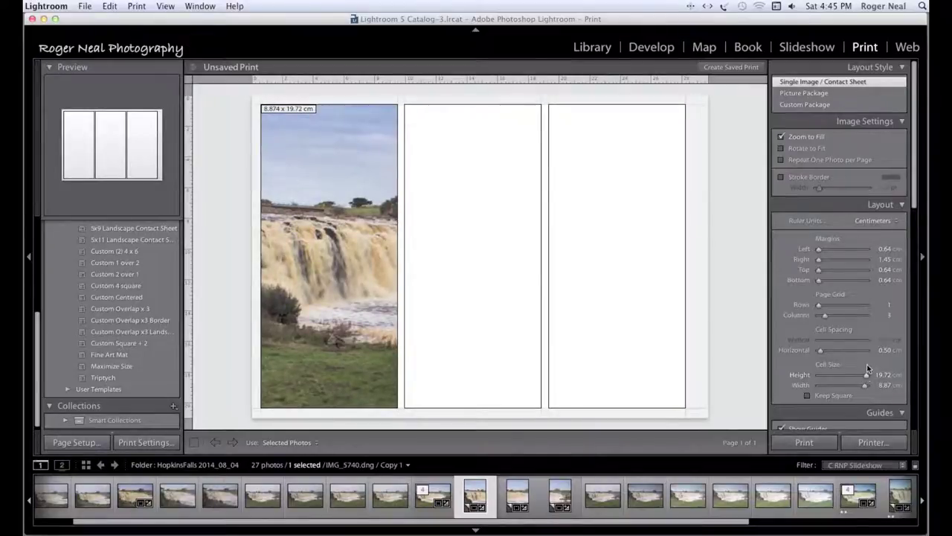
Set Left, Top and Bottom margins to 1 cm, accepting the 1.45 cm Right minimum
click(884, 250)
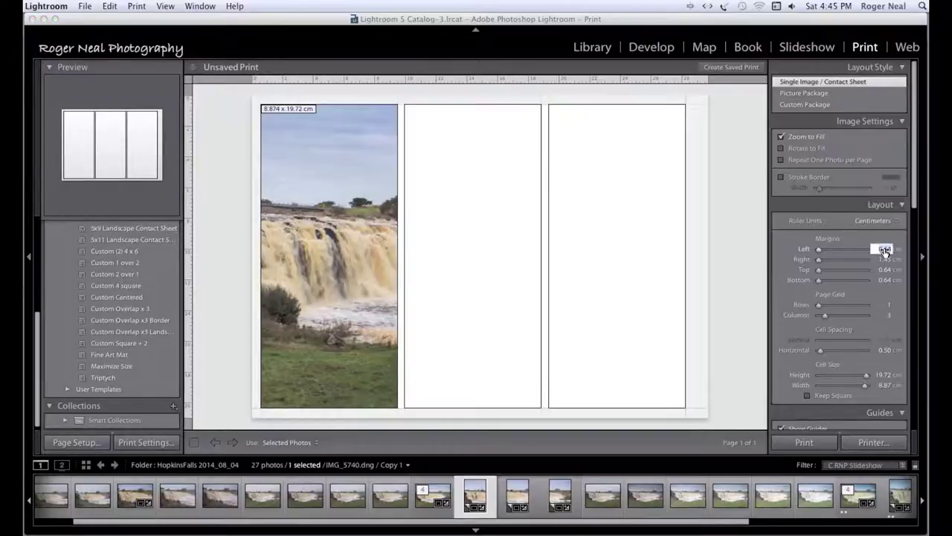
key(BackSpace)
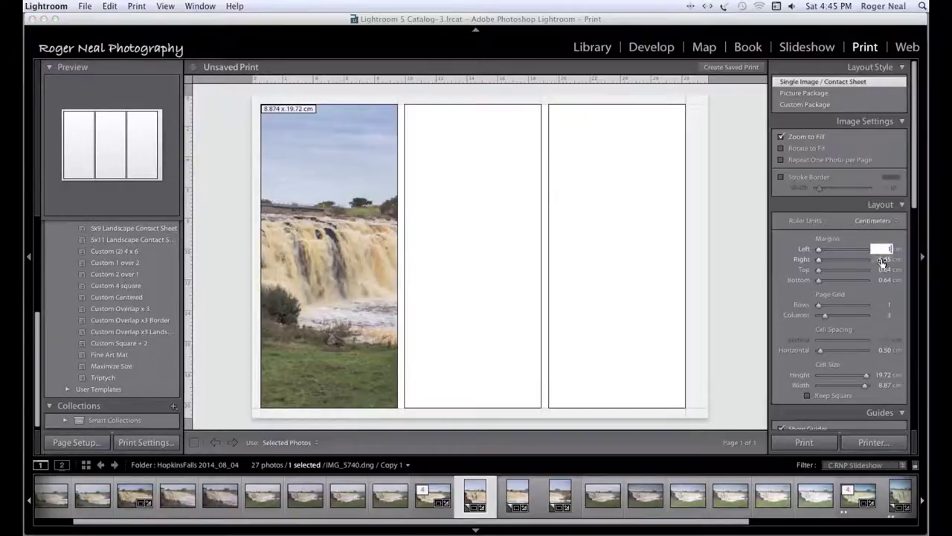
text(1)
key(Tab)
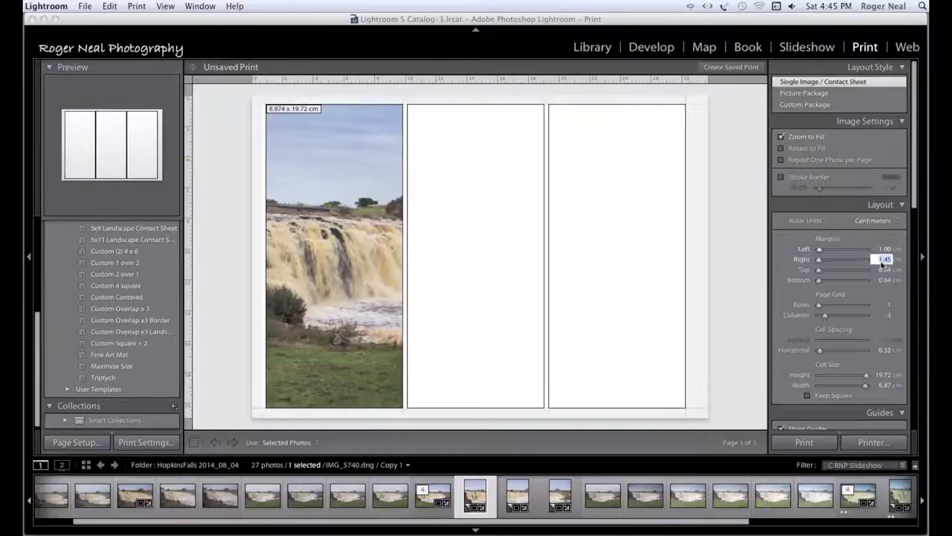
text(1)
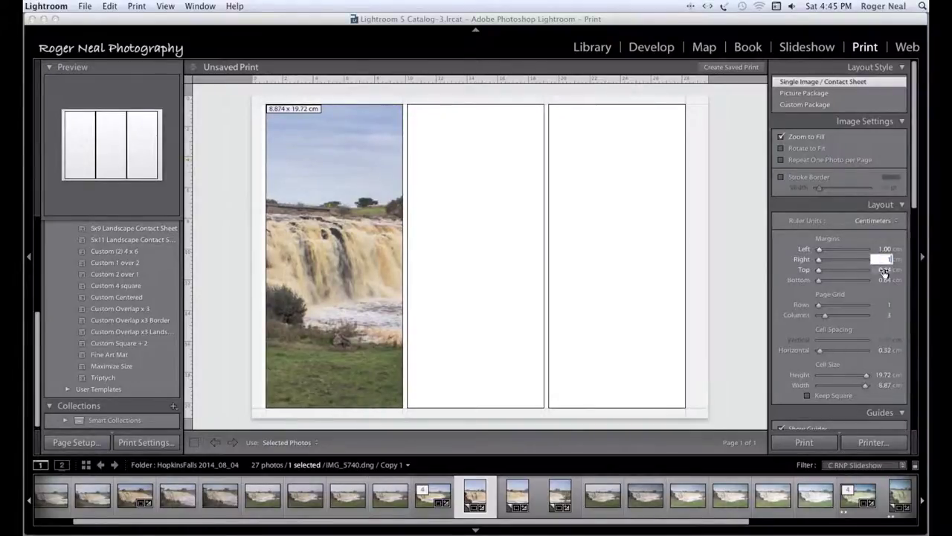
click(883, 272)
click(567, 213)
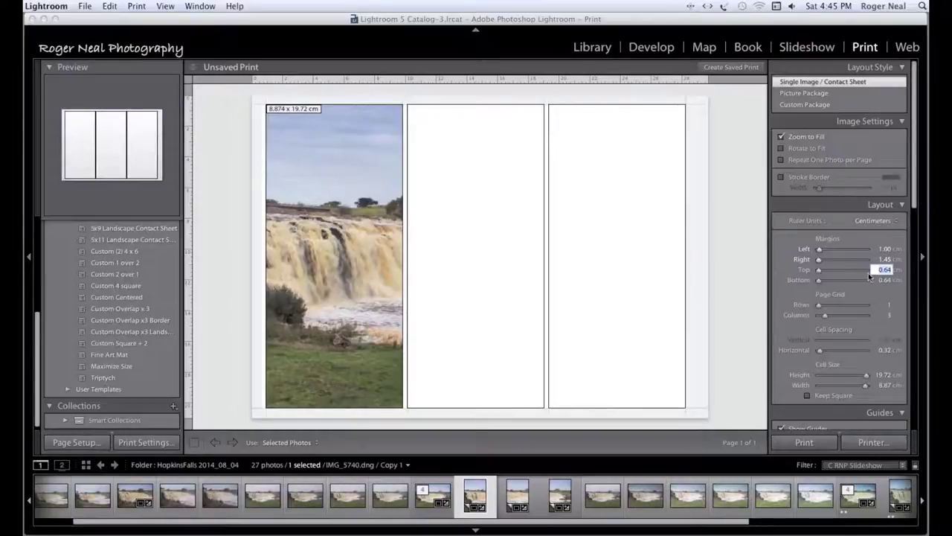
text(1)
click(884, 280)
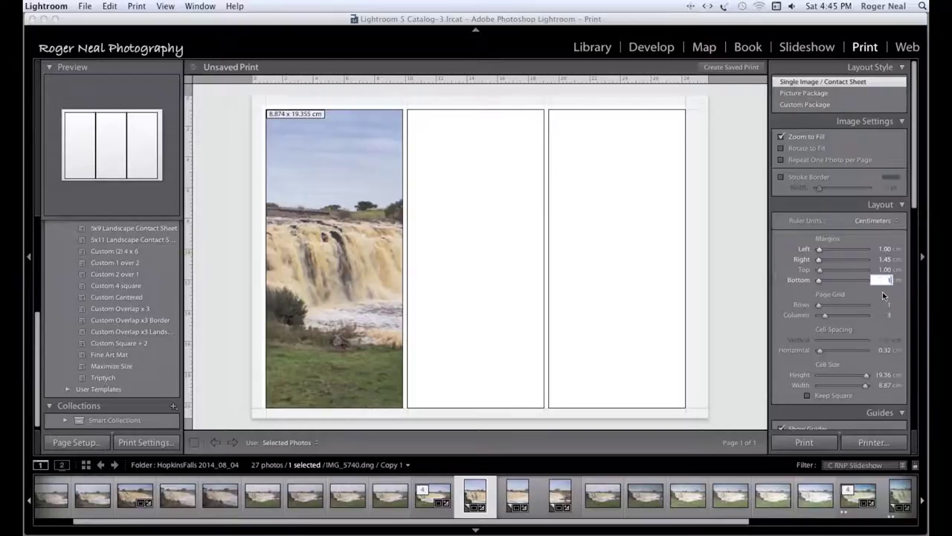
text(1)
key(Return)
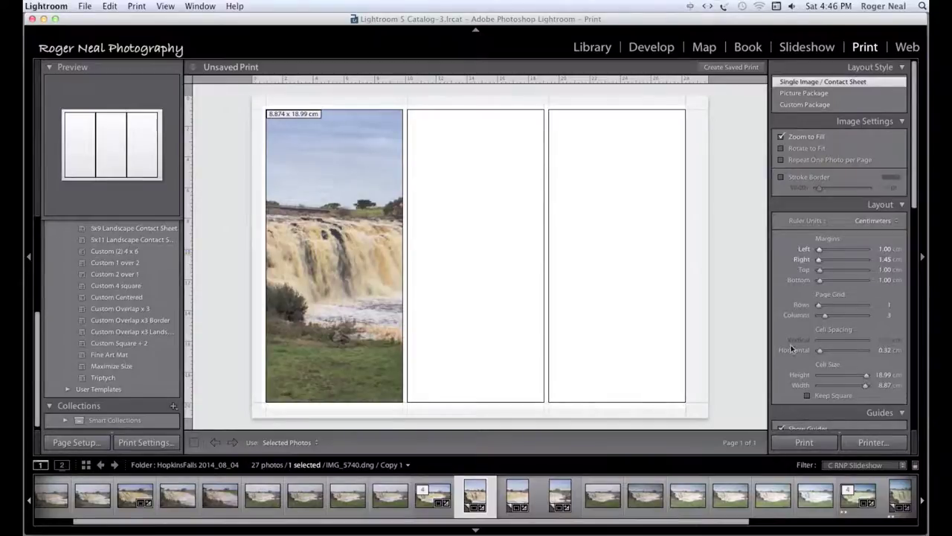
Cmd-select Copy 2 and Copy 3 alongside Copy 1 to fill all three print cells
super+click(520, 512)
super+click(558, 513)
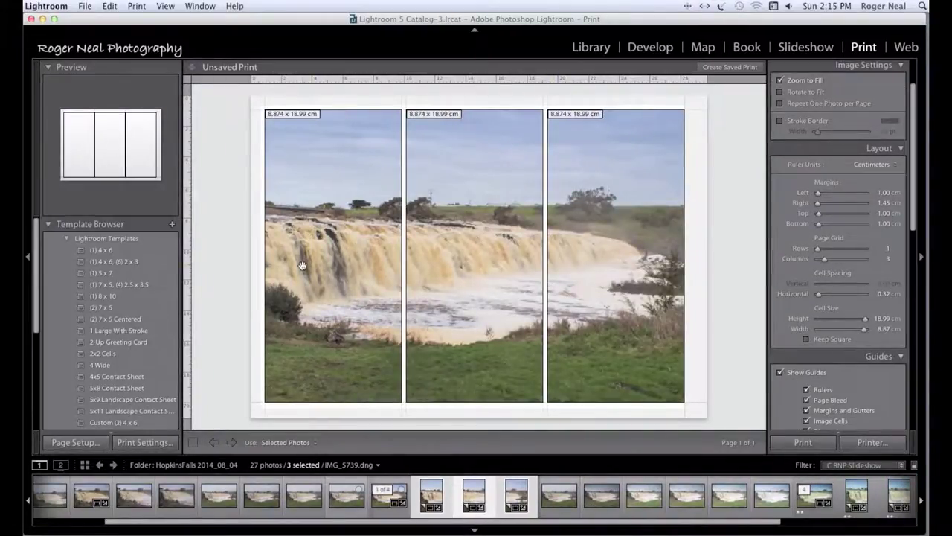
Shift the left photo right, the right photo left, and nudge the middle until the falls align
drag(302, 266, 328, 266)
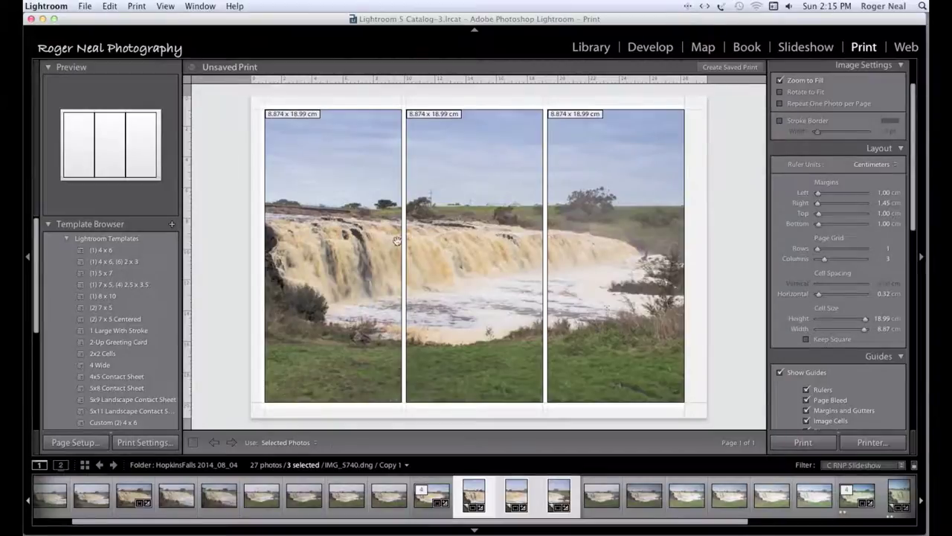
drag(446, 264, 461, 267)
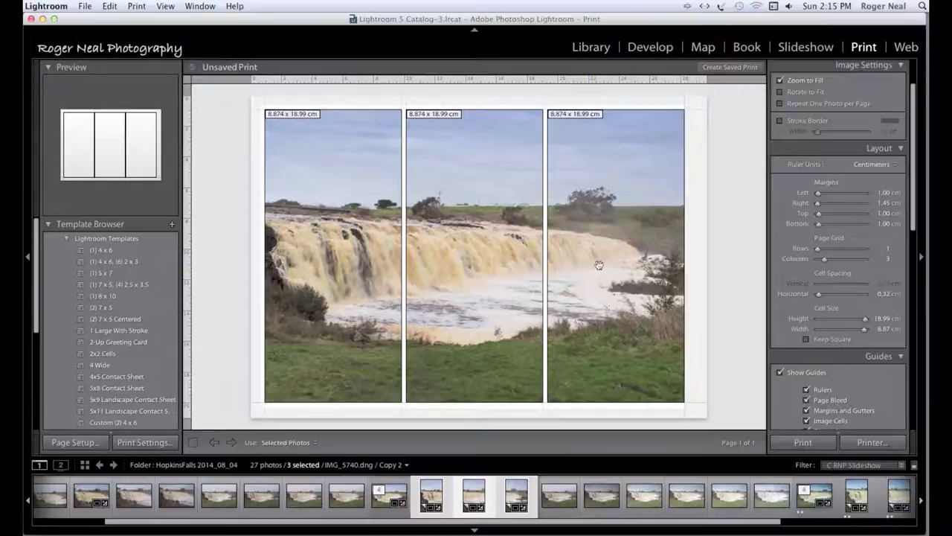
drag(603, 271, 599, 272)
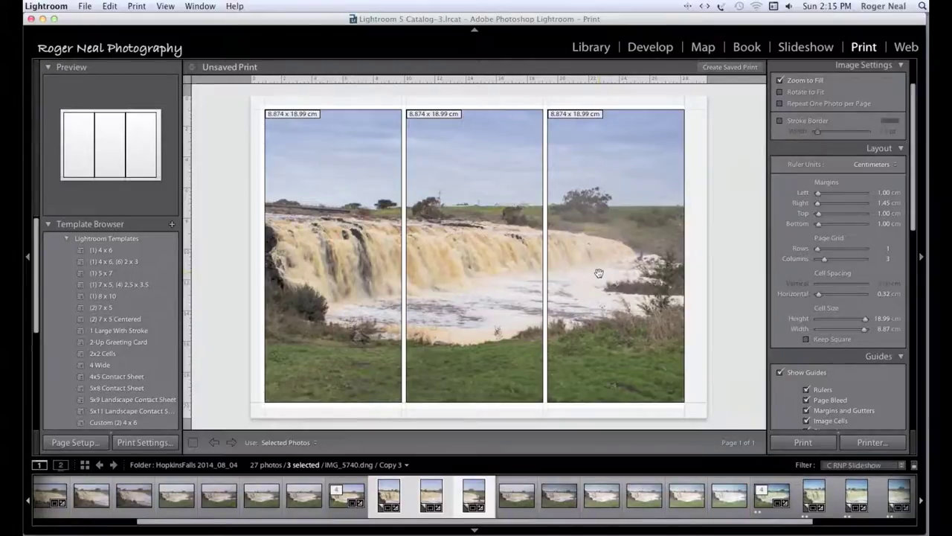
drag(599, 273, 592, 274)
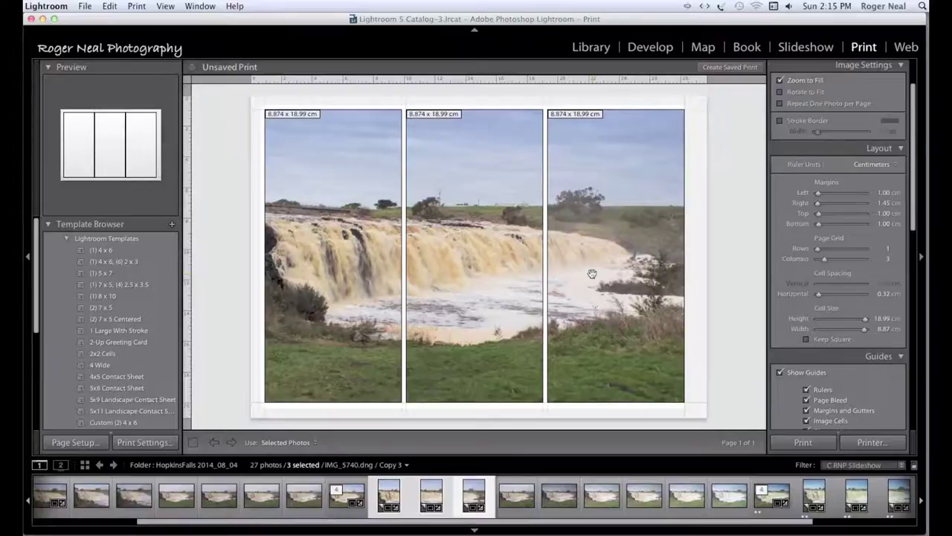
drag(479, 282, 482, 282)
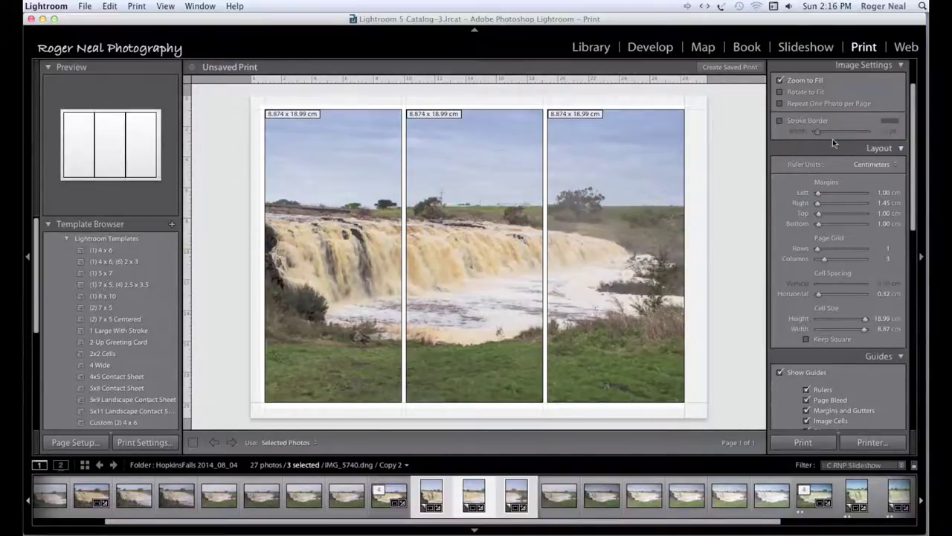
Add a 0.6 pt stroke border in 20% grey to the photo cells, with rulers and guides hidden
click(781, 121)
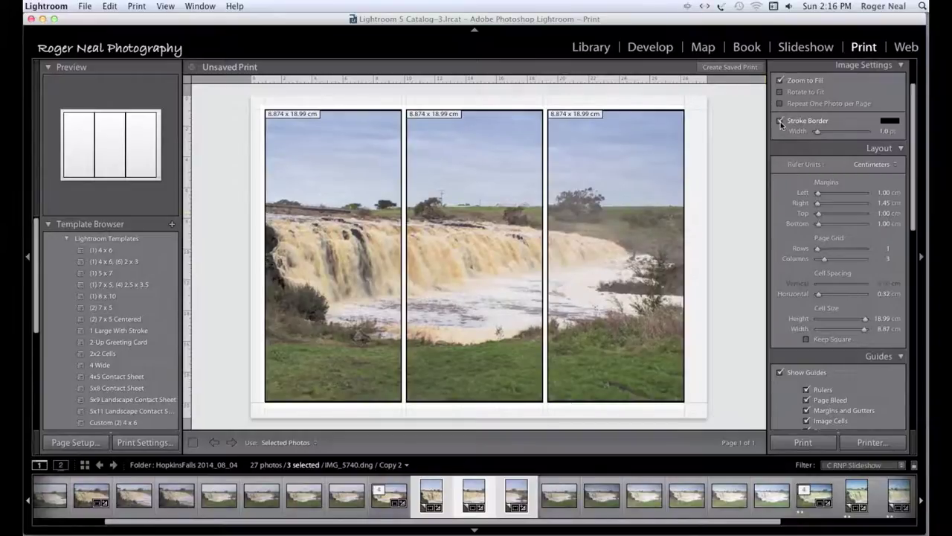
click(779, 372)
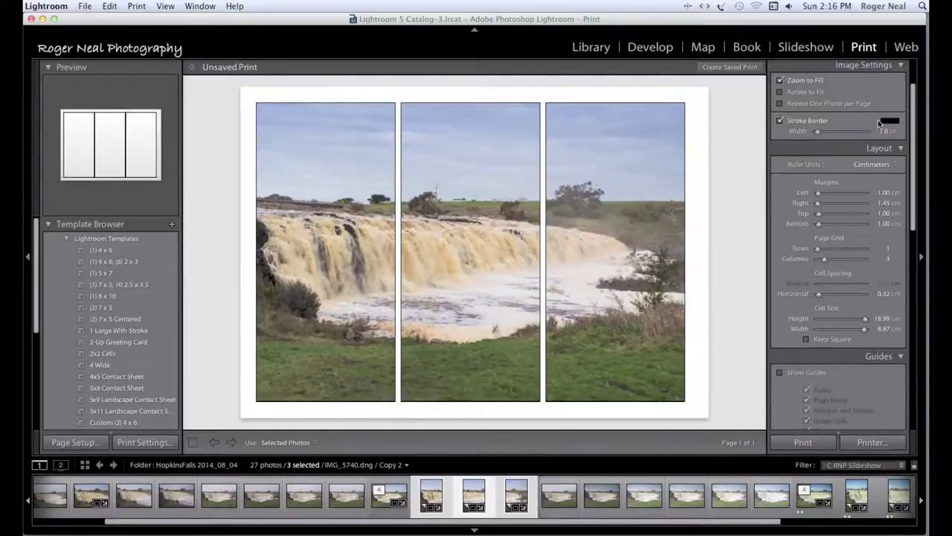
drag(817, 132, 816, 134)
click(888, 121)
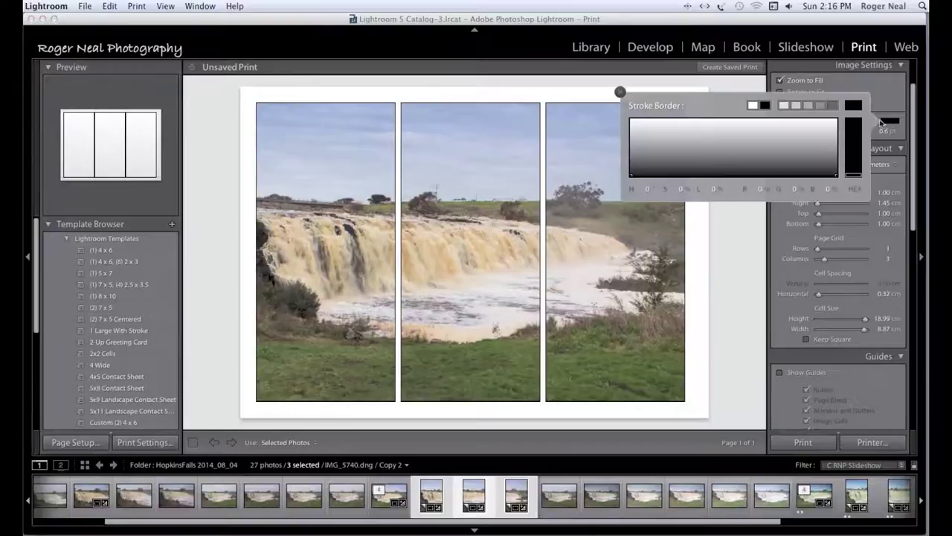
click(845, 91)
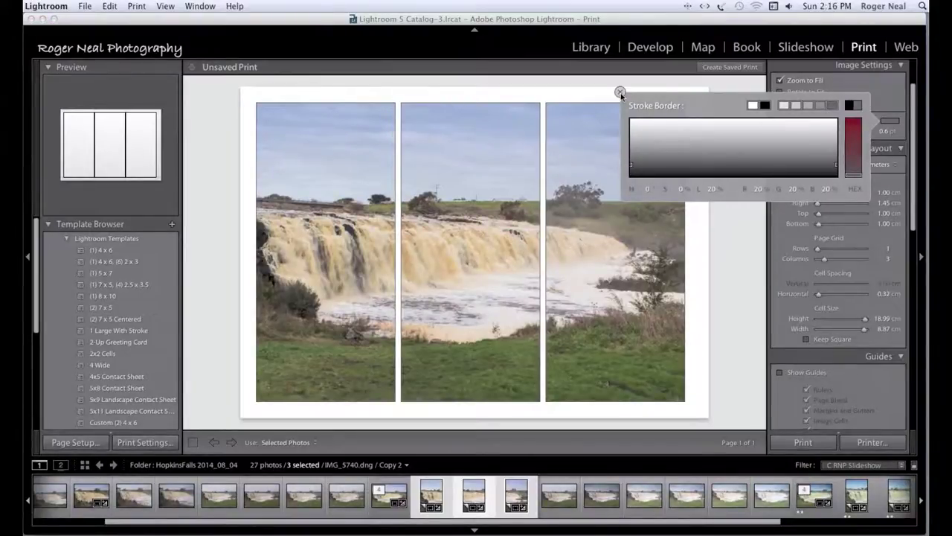
click(621, 93)
Toggle the cell border off and on to compare, keep it, and show rulers and guides again
click(780, 120)
click(779, 120)
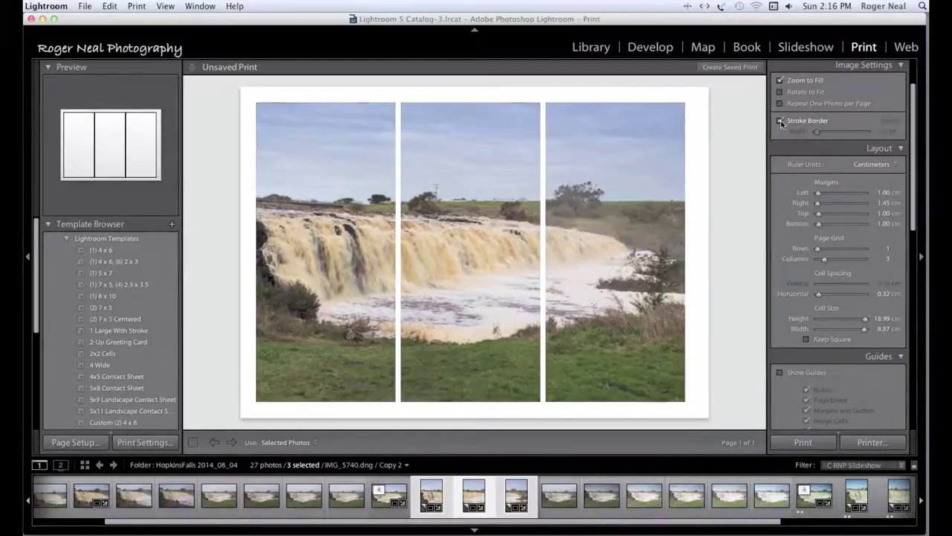
click(779, 121)
click(780, 121)
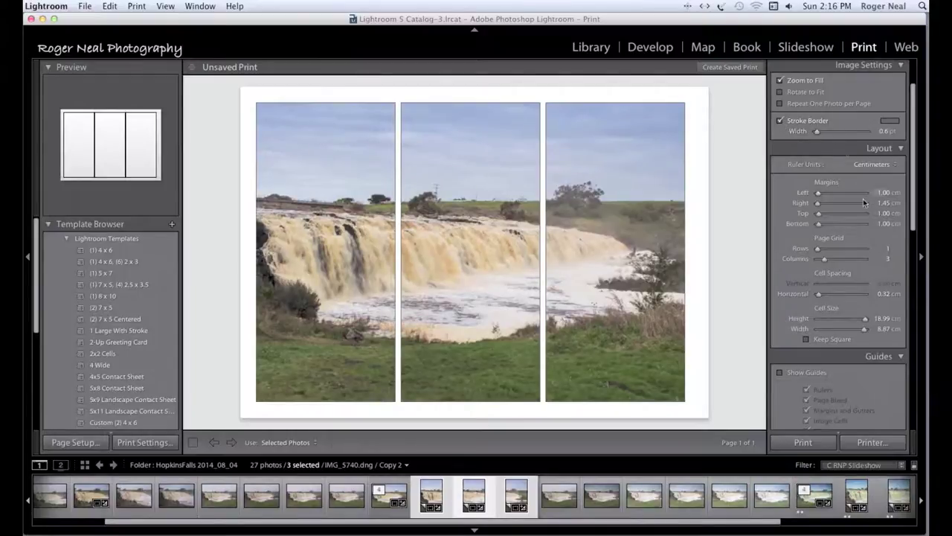
click(779, 372)
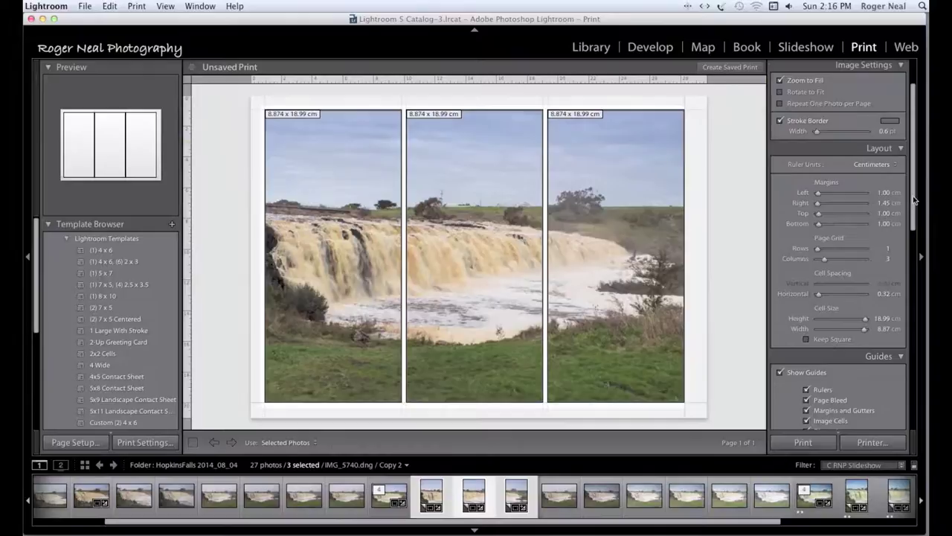
drag(913, 201, 931, 394)
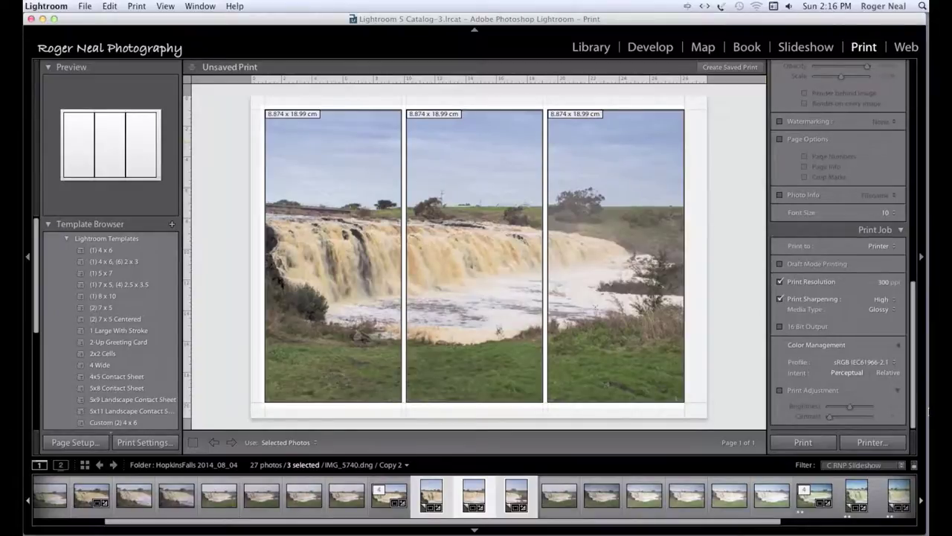
click(878, 247)
click(878, 246)
click(880, 299)
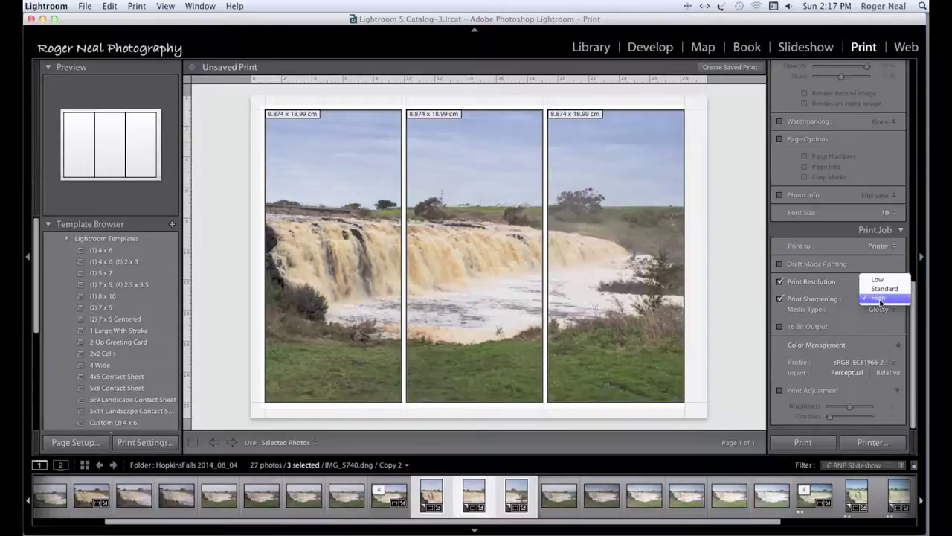
click(880, 299)
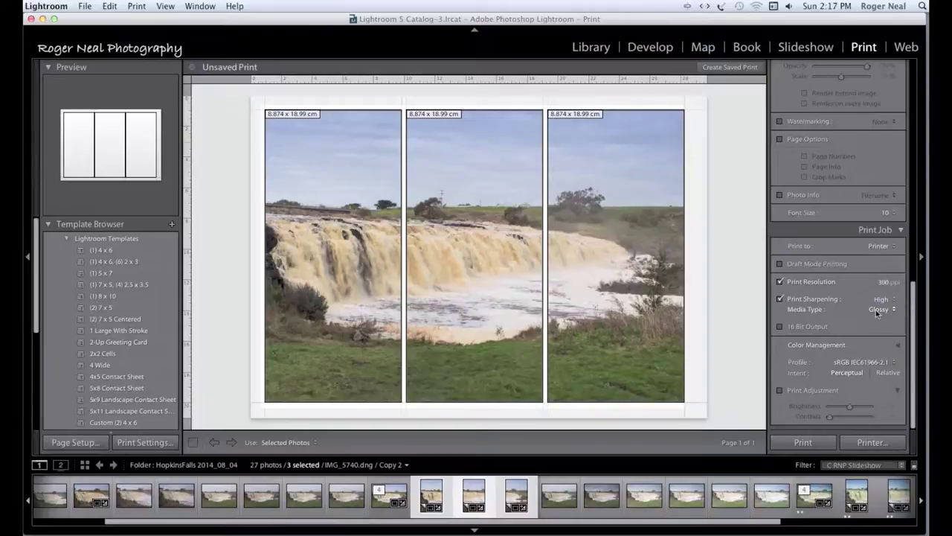
click(875, 309)
click(875, 309)
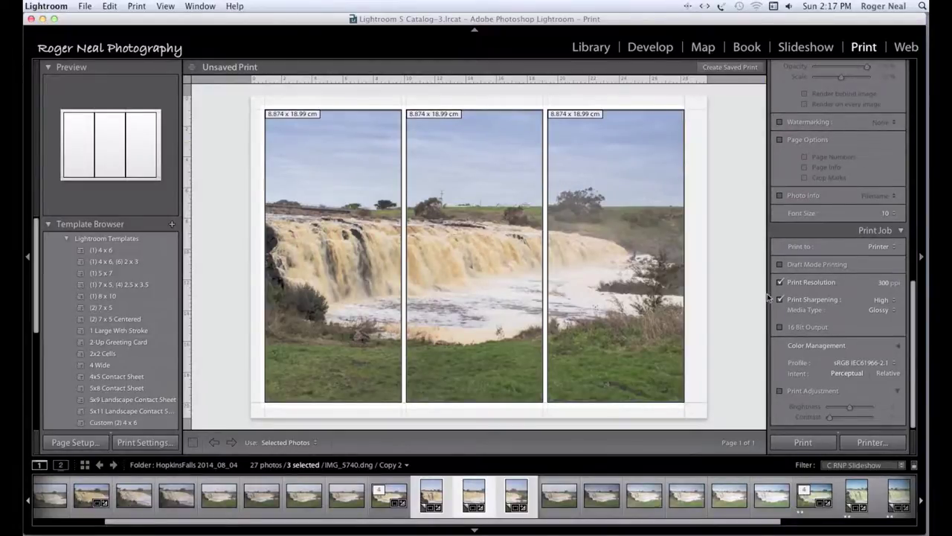
Set the Print Job output to JPEG File and bring up the Print to File save dialog
click(882, 247)
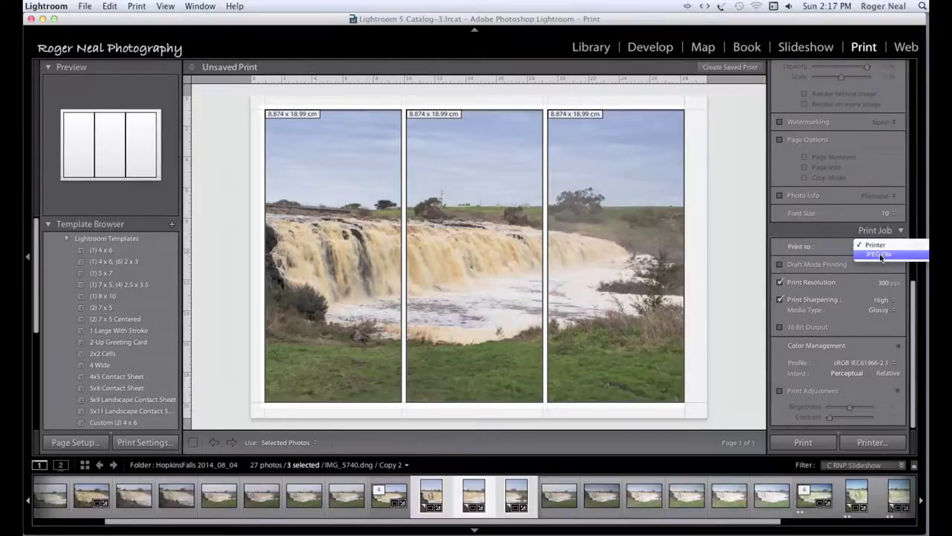
click(881, 257)
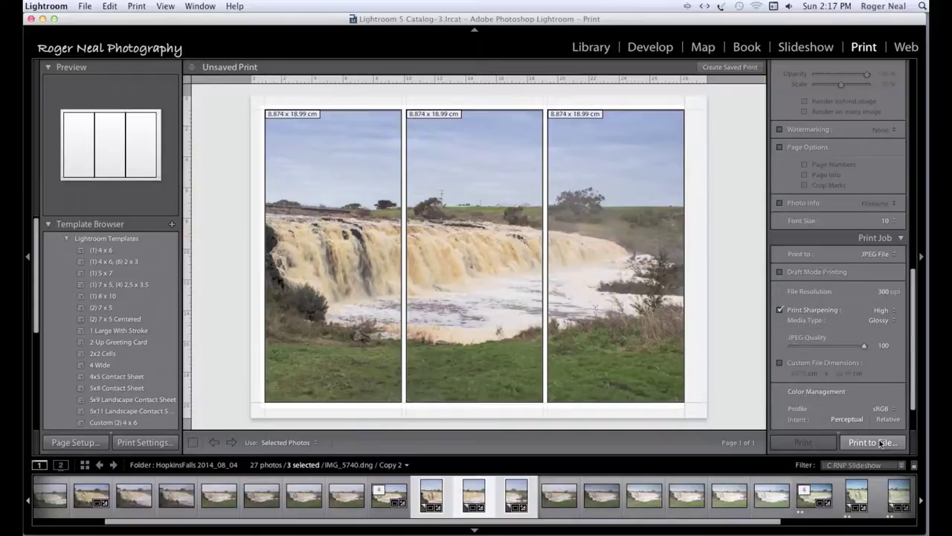
click(882, 444)
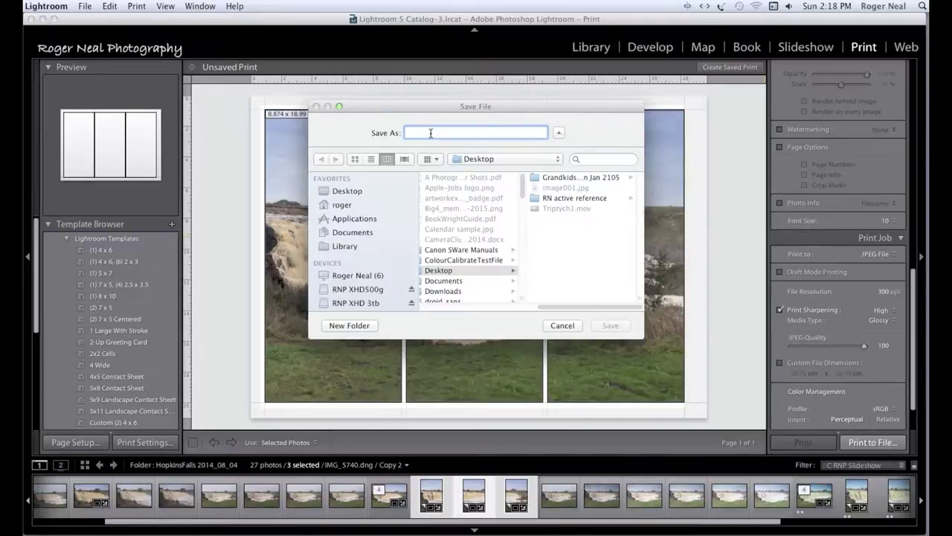
Save the page as a JPEG named 'Triptych test' on the Desktop
text(Tri)
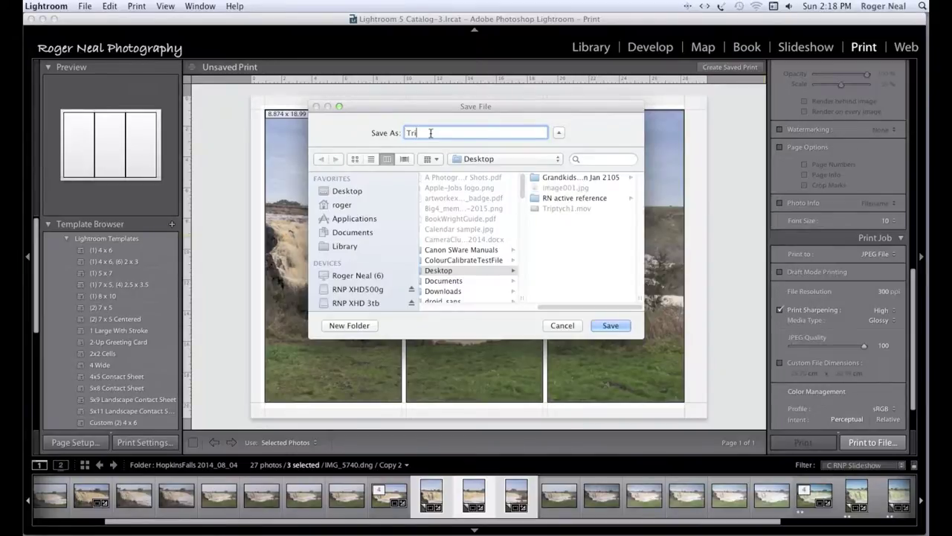
text(ptych test)
click(623, 324)
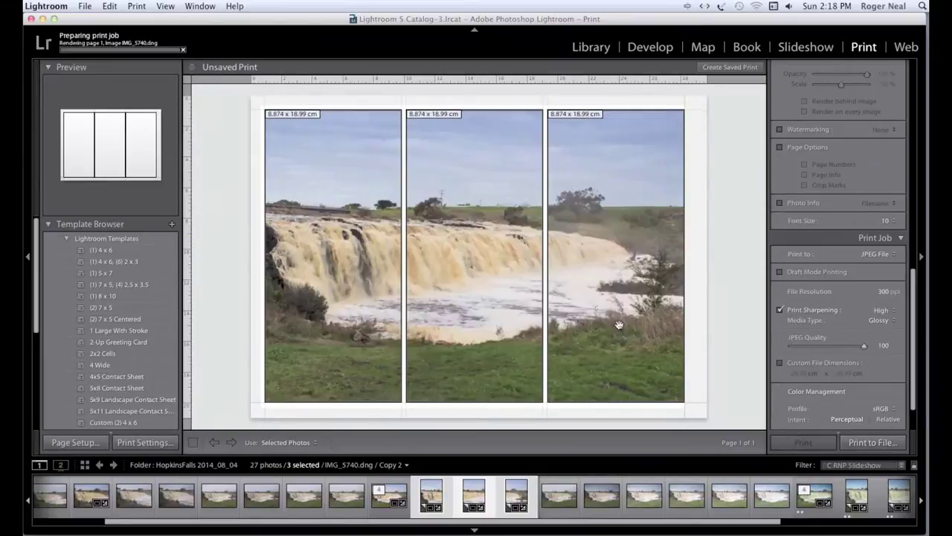